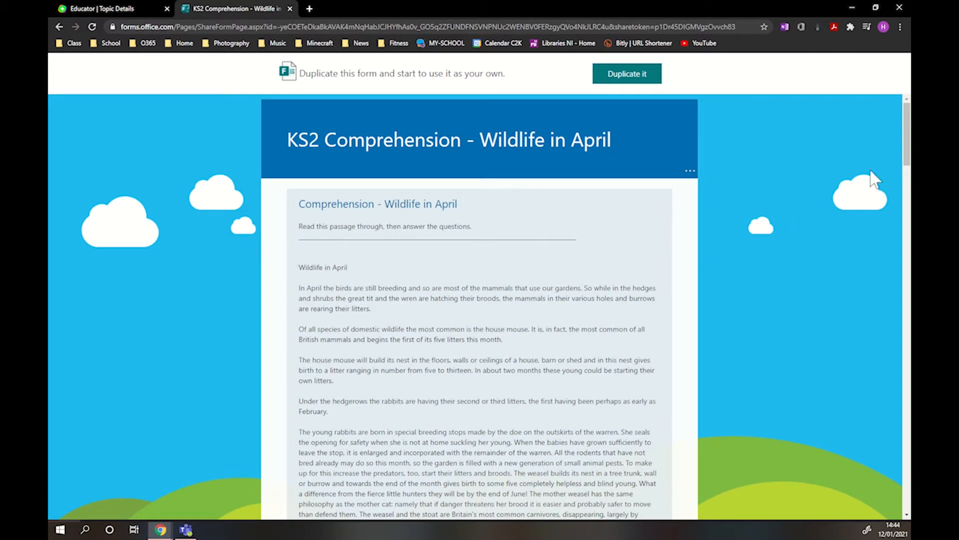
Look through the shared KS2 Comprehension - Wildlife in April form, from the reading passage down through its questions
left_click_drag(909, 134, 908, 149)
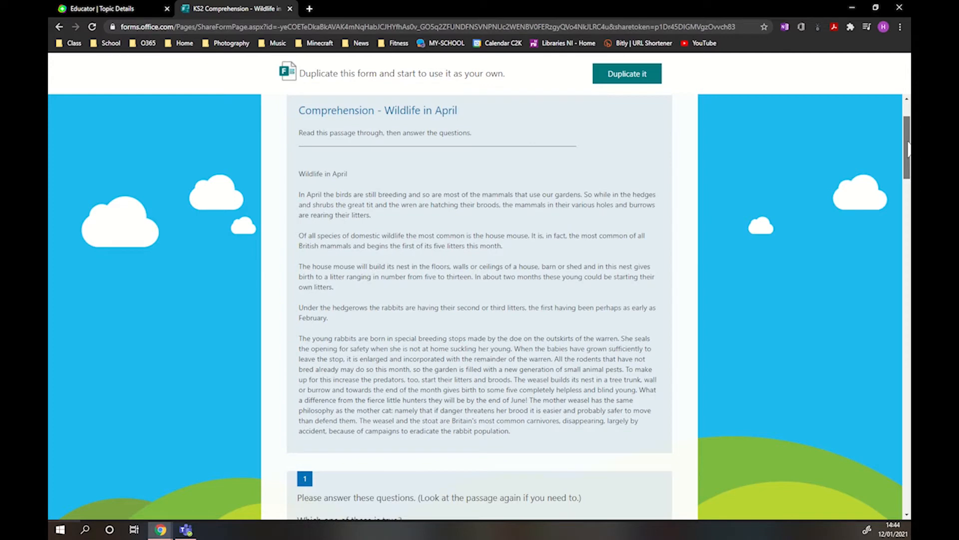
left_click_drag(908, 148, 900, 195)
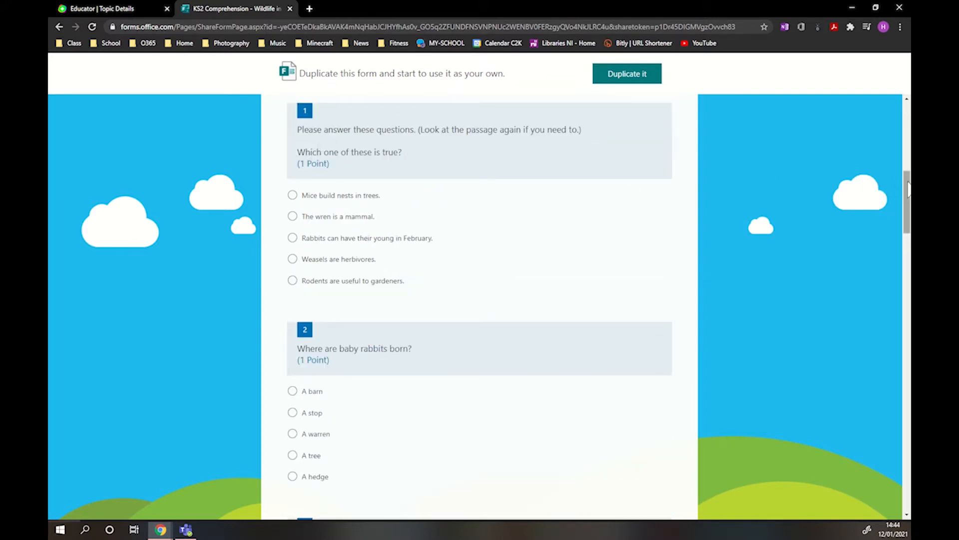
left_click_drag(909, 190, 907, 221)
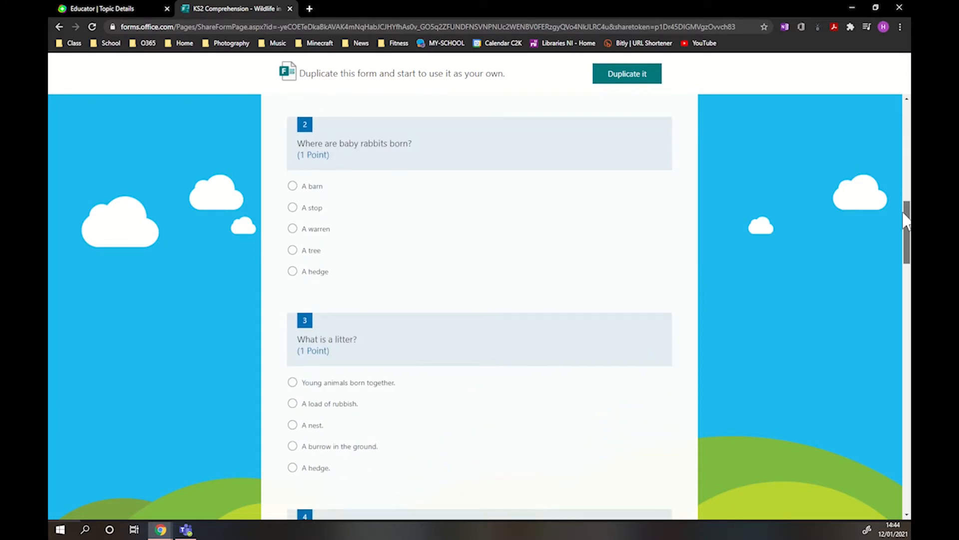
left_click_drag(905, 215, 875, 348)
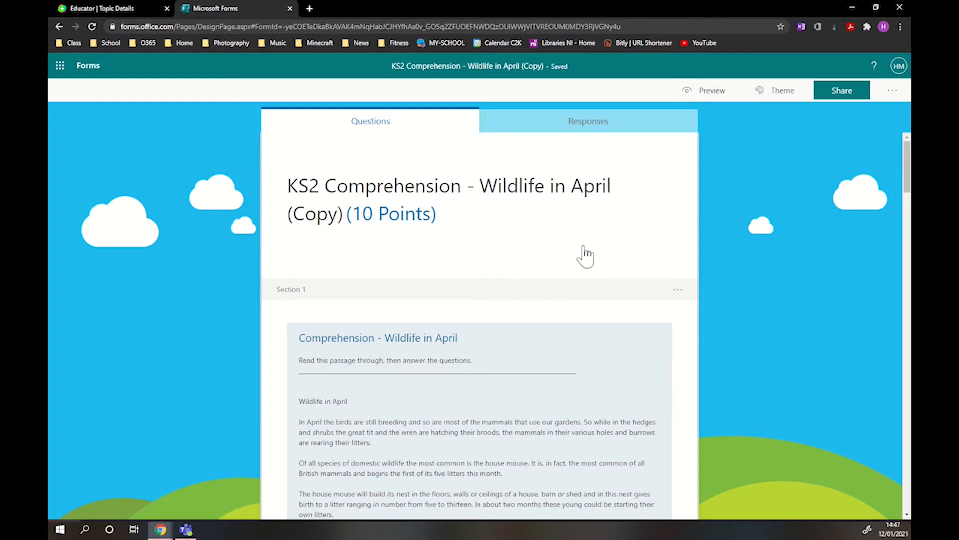
Preview the copied Wildlife in April form and open its comprehension passage in Immersive Reader
left_click(714, 93)
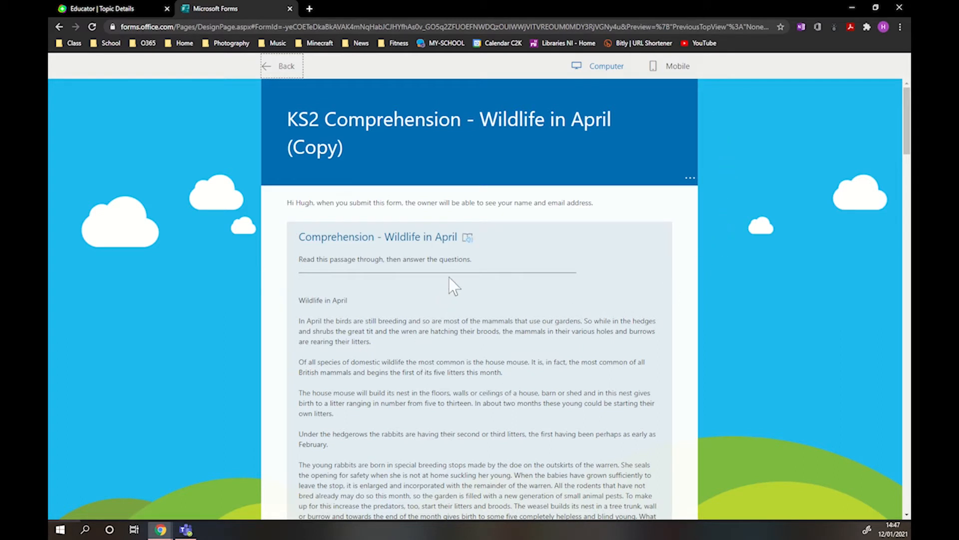
left_click(468, 238)
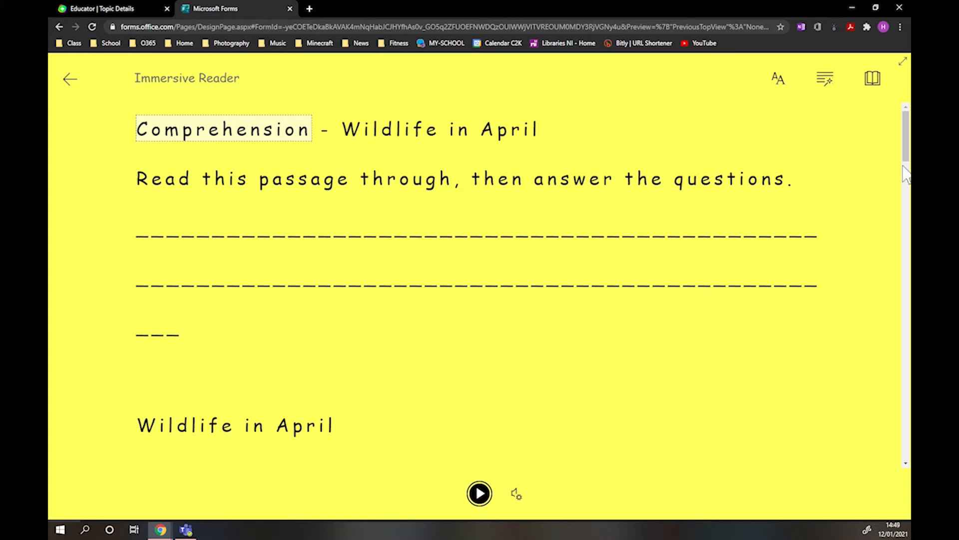
Look up the word "Wildlife" with its picture and pronunciation, and play the passage aloud briefly before pausing it
scroll(904, 172, "down", 5)
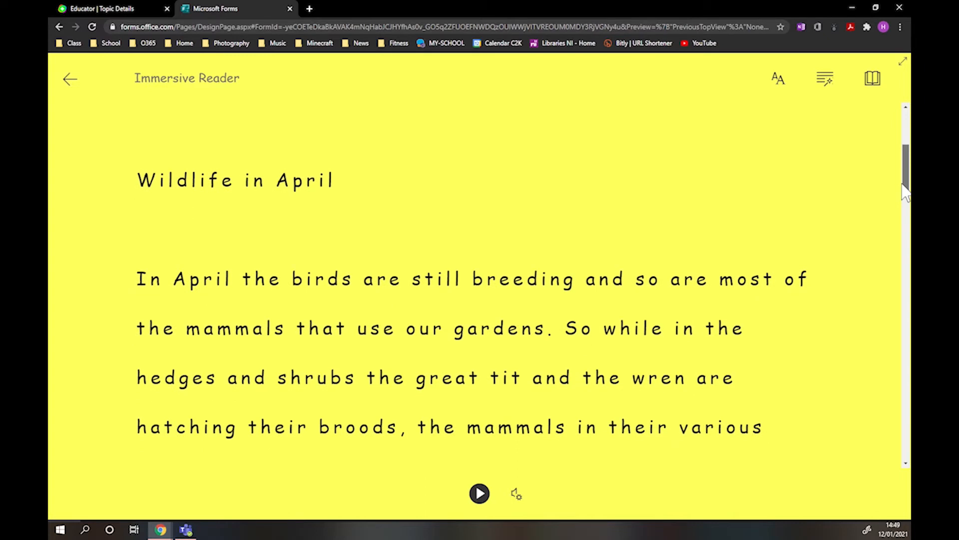
left_click(155, 189)
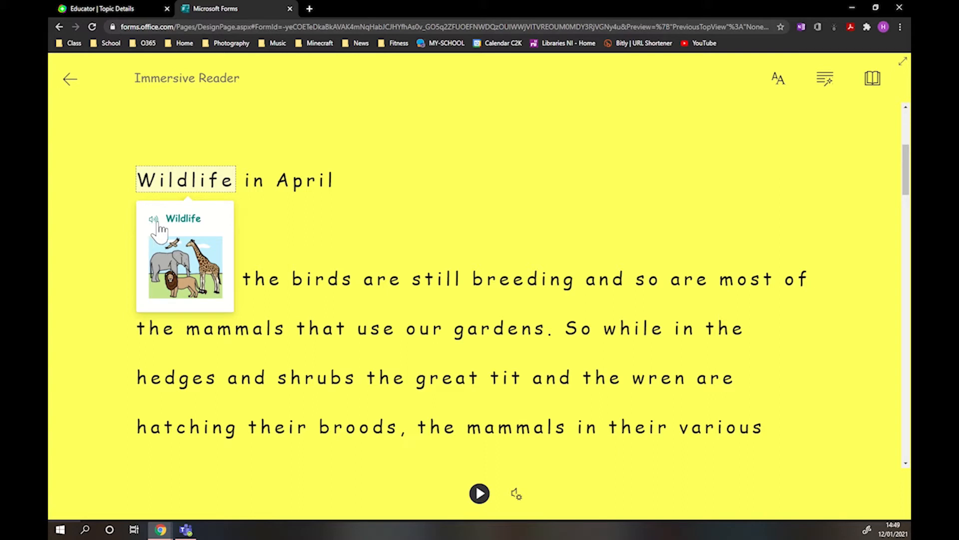
left_click(157, 223)
left_click(480, 495)
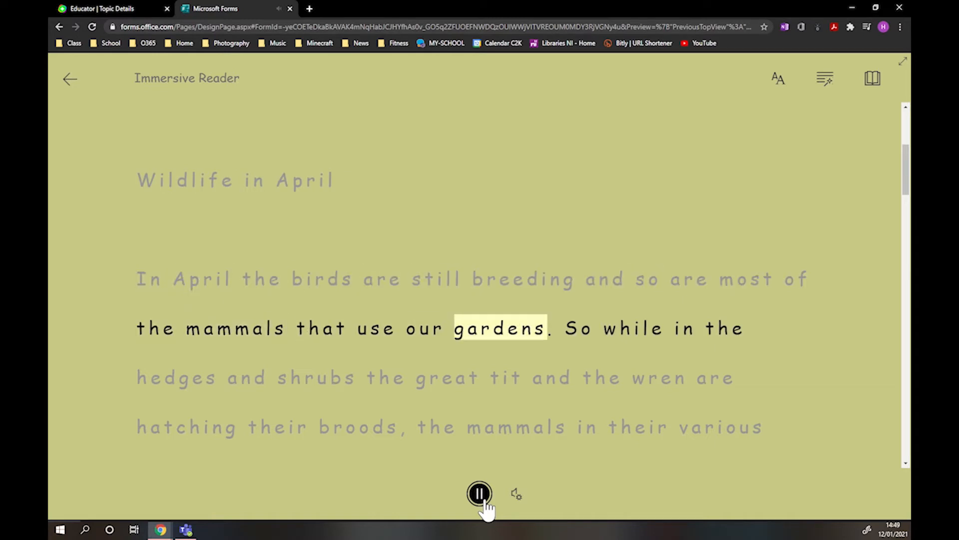
left_click(485, 502)
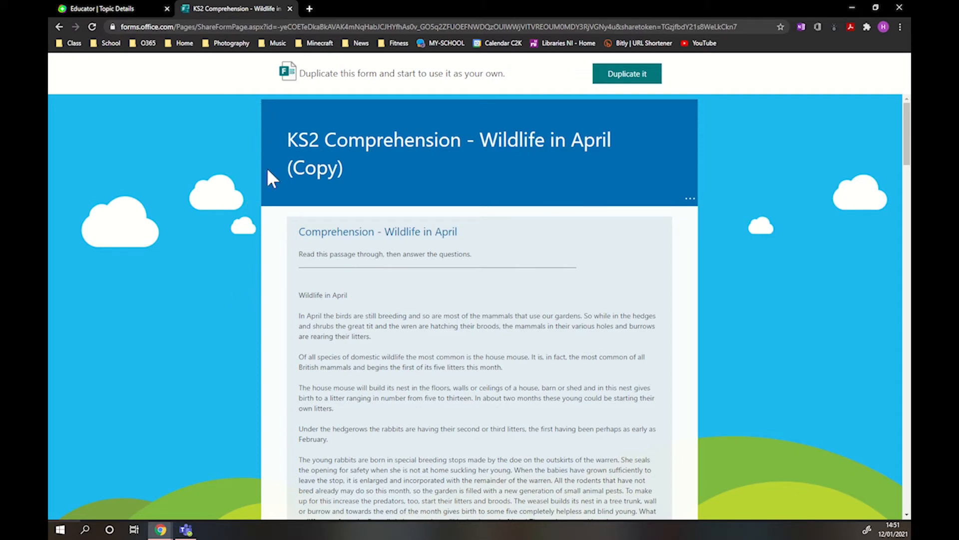
Duplicate the shared KS2 Comprehension - Wildlife in April (Copy) form for own use
left_click(641, 81)
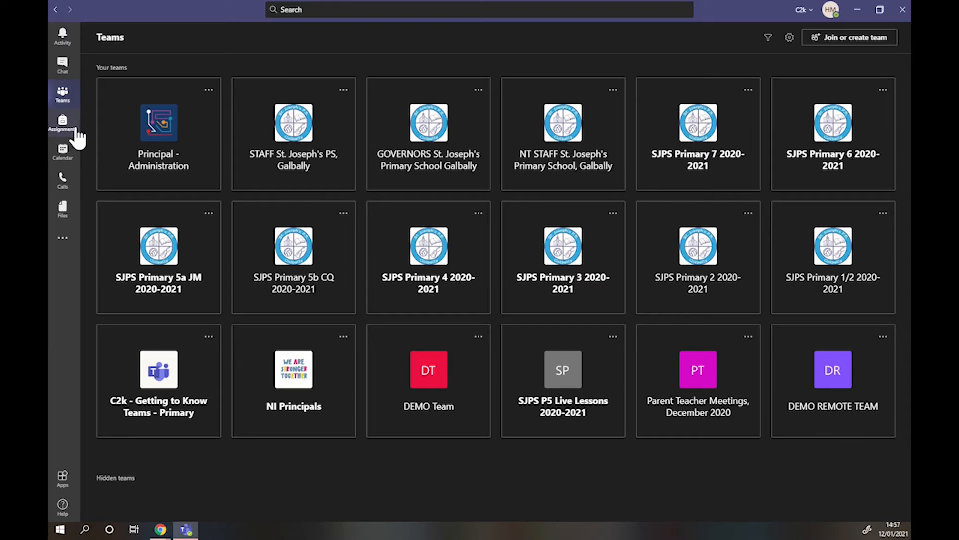
Create a new quiz assignment in Teams for the class SJPS Primary 5a JM 2020-2021
left_click(63, 122)
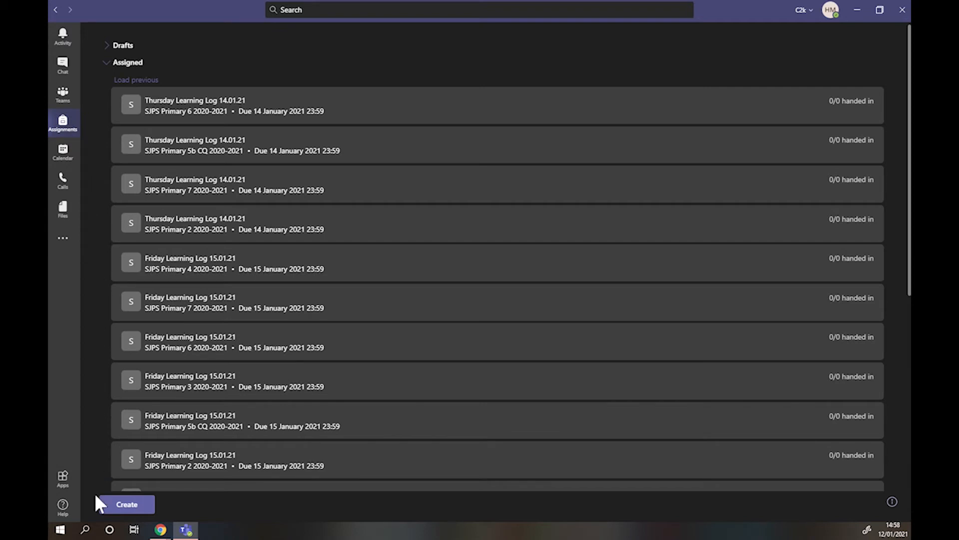
left_click(122, 506)
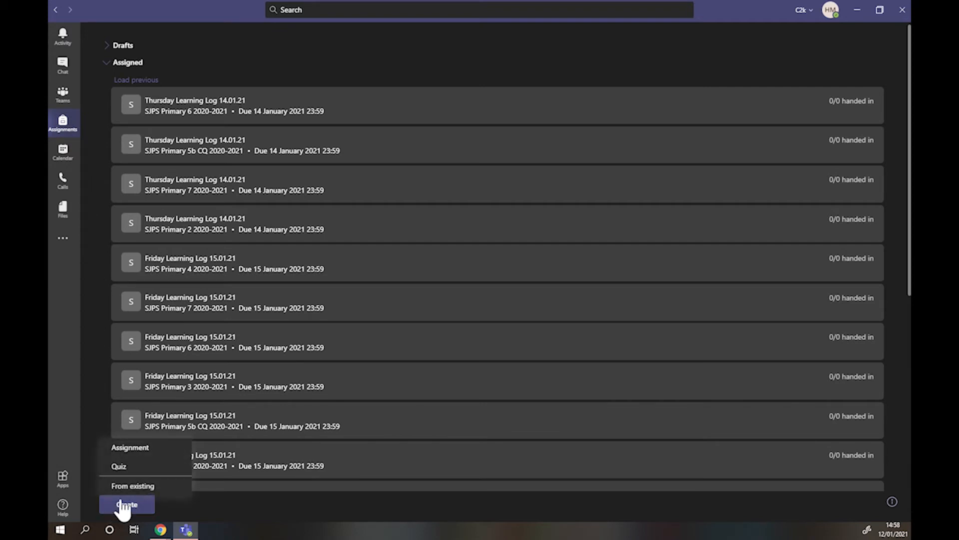
left_click(144, 469)
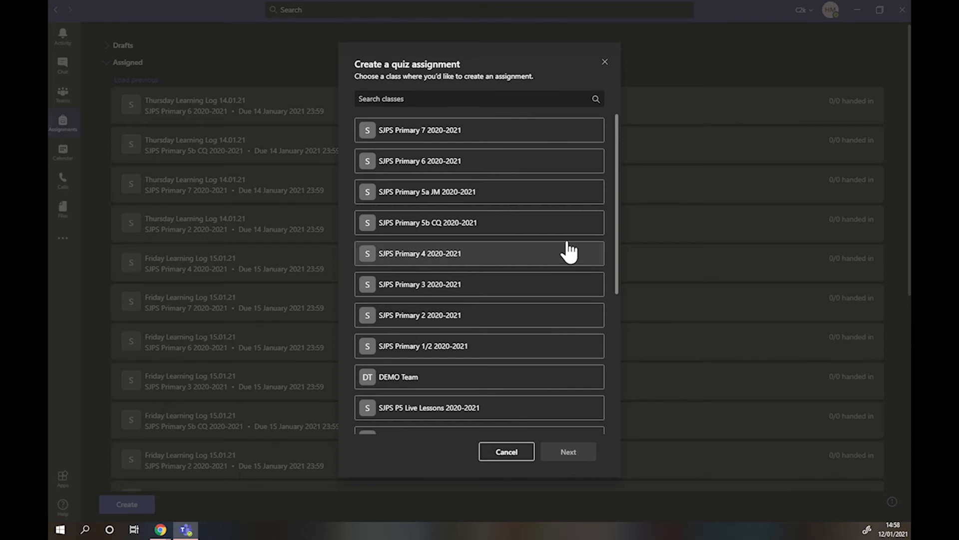
left_click(483, 198)
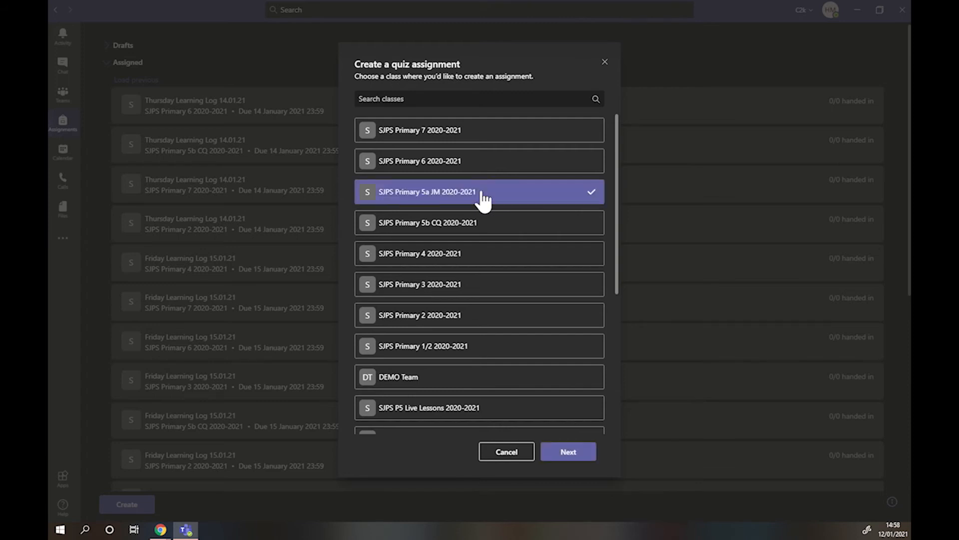
left_click(562, 454)
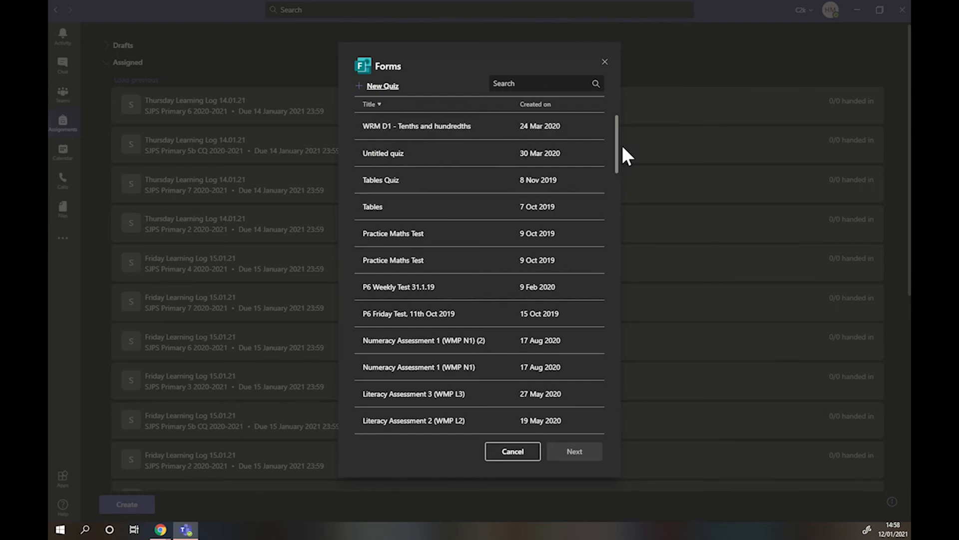
Search the quizzes for "wild" and attach the original KS2 Comprehension - Wildlife in April to the assignment
mouse_move(613, 143)
left_mouse_down()
mouse_move(605, 201)
mouse_move(613, 132)
left_mouse_up()
left_click(542, 84)
type("wild")
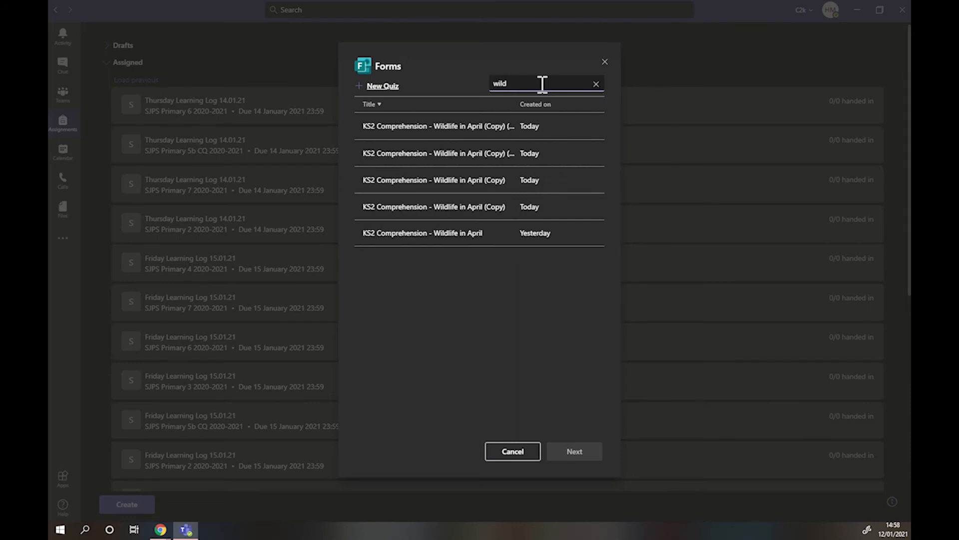
left_click(438, 247)
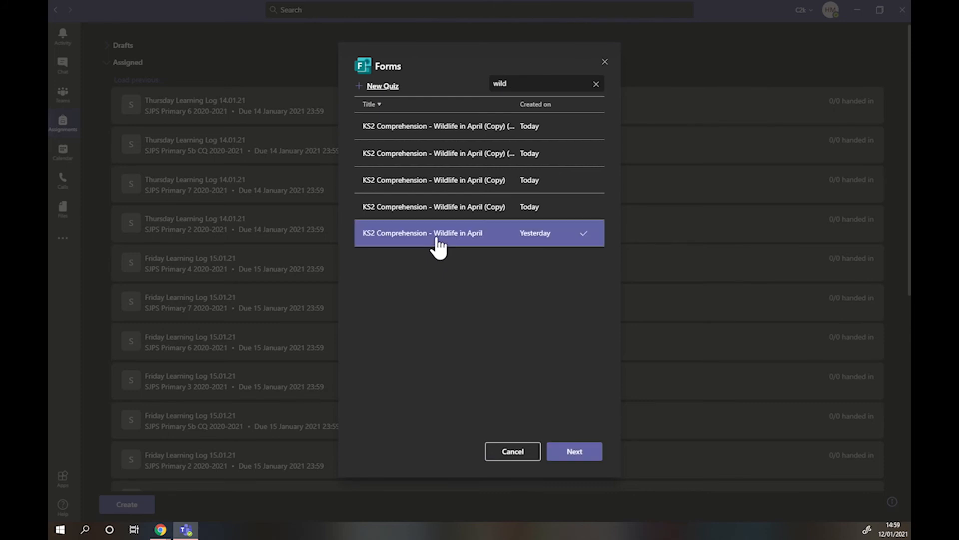
left_click(562, 454)
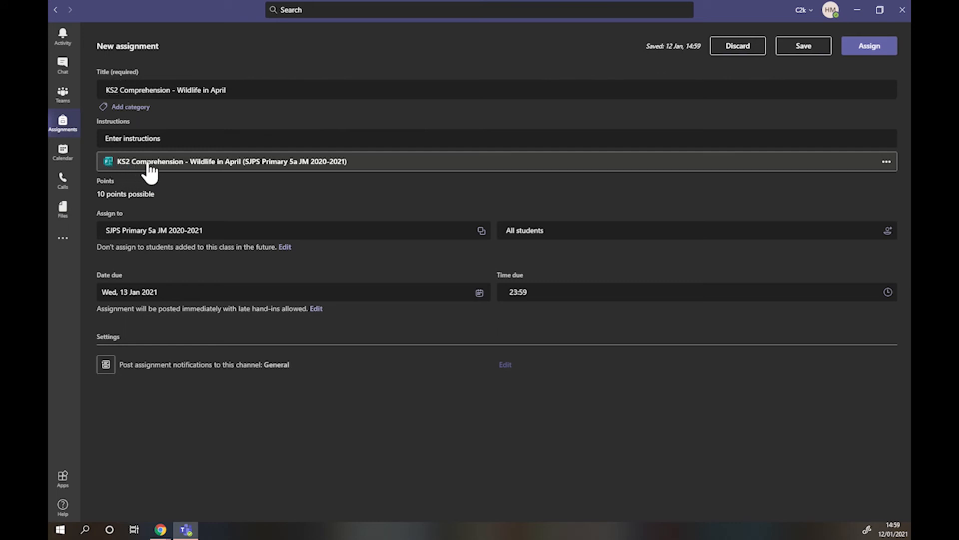
Examine the assignment's instructions field and the available classes and students it can be assigned to
left_click(148, 138)
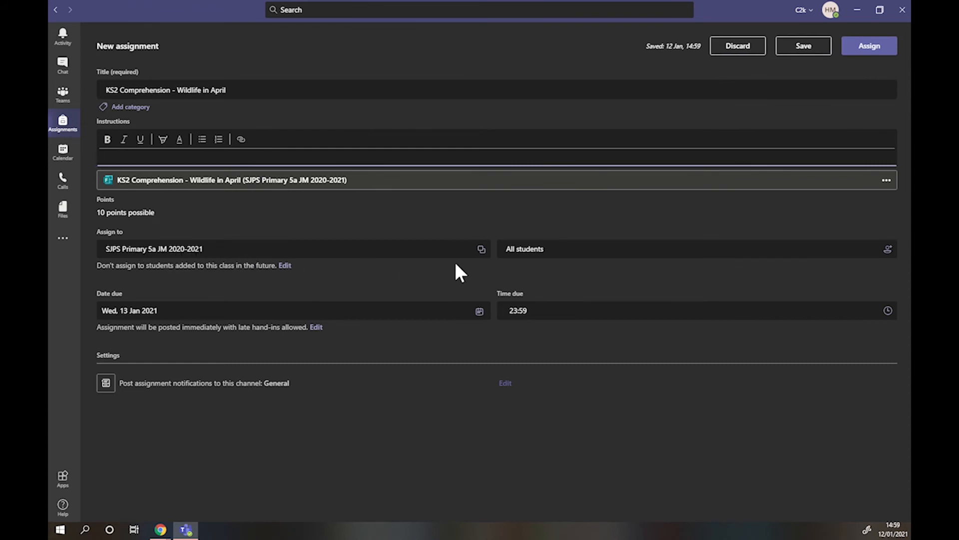
left_click(481, 250)
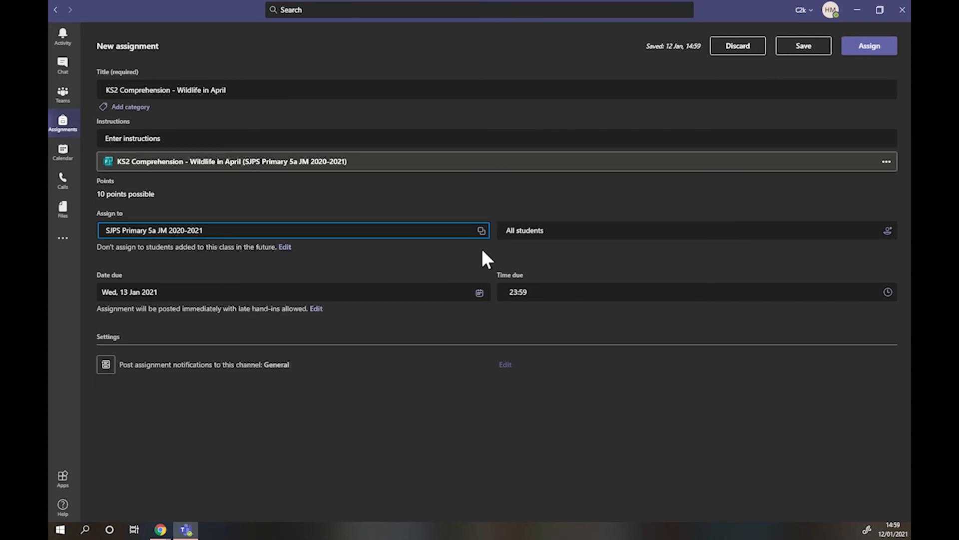
left_click(482, 231)
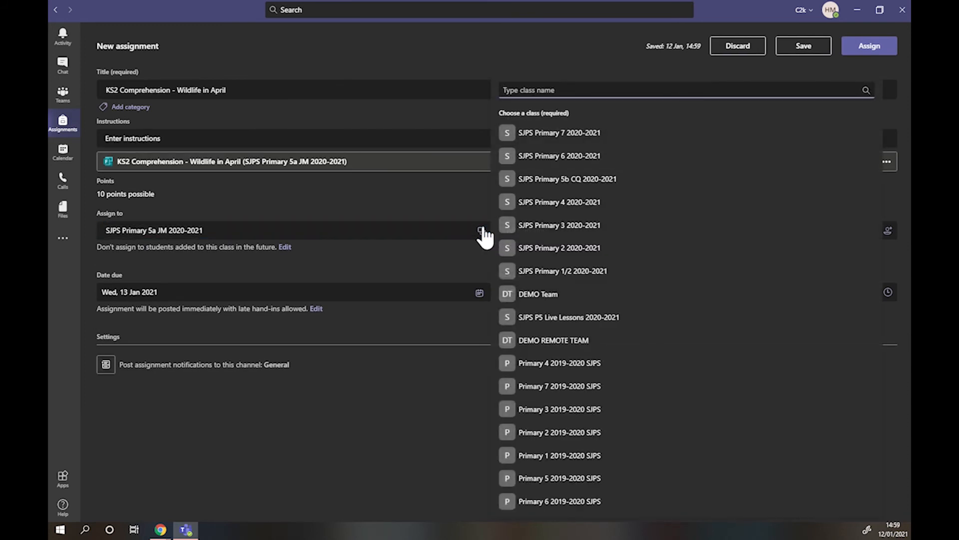
left_click(478, 232)
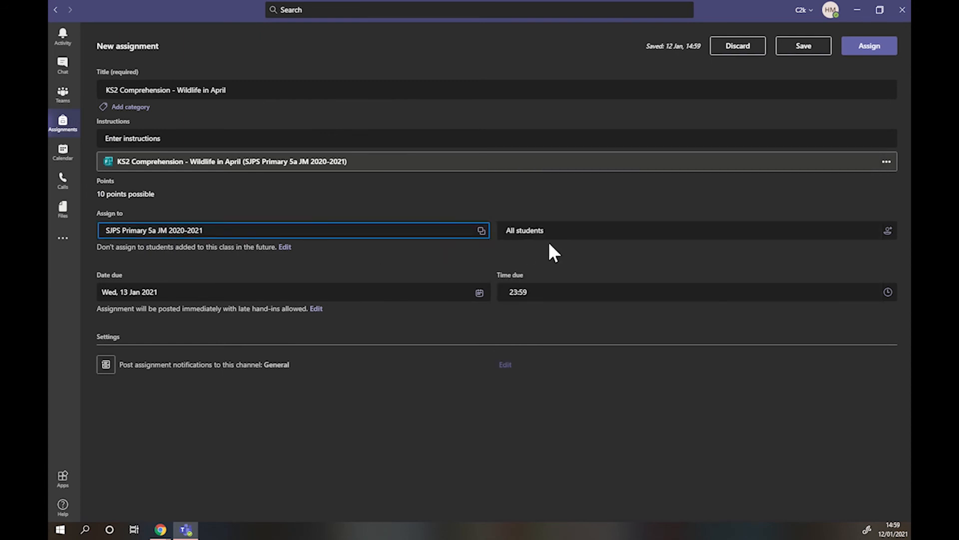
left_click(566, 233)
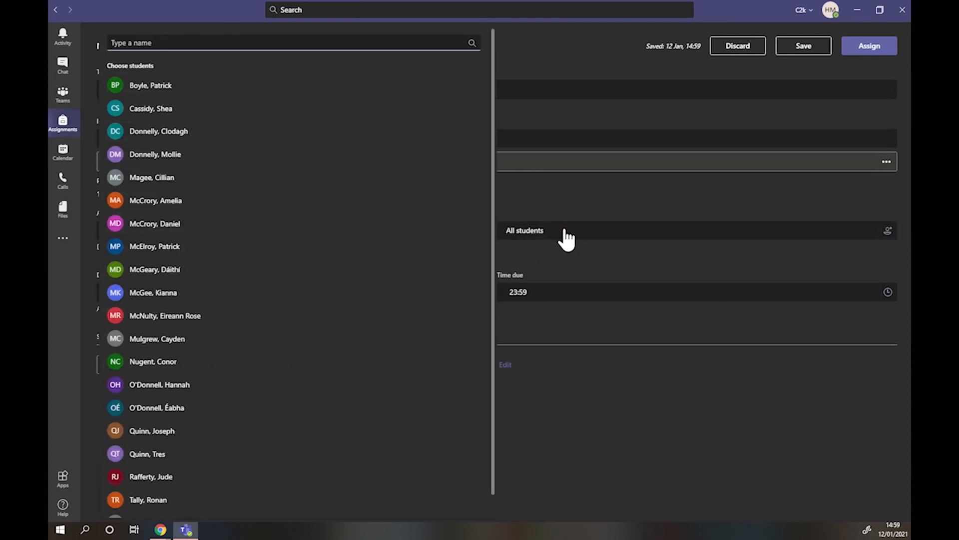
left_click(566, 233)
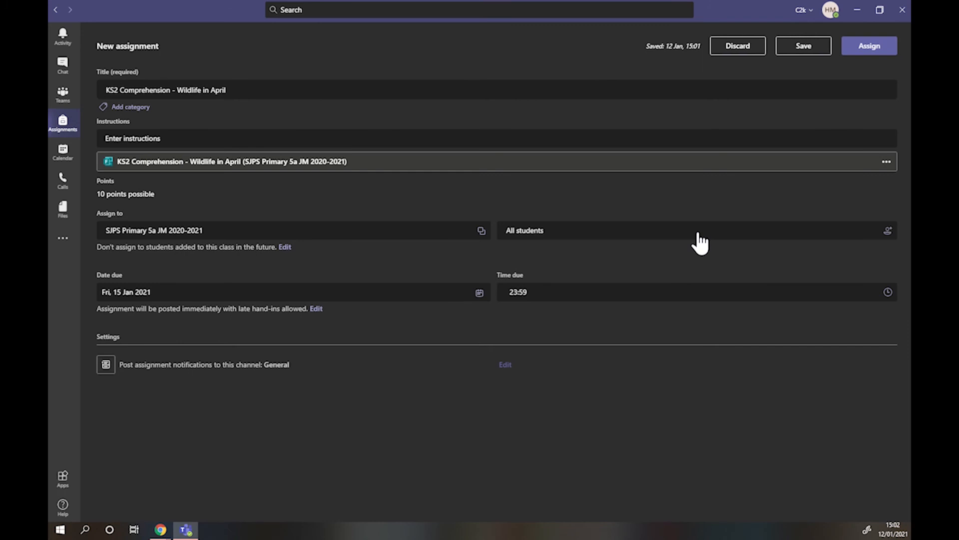
Set the assignment's due date to Fri, 15 Jan 2021 and its due time to 13:00
left_click(128, 296)
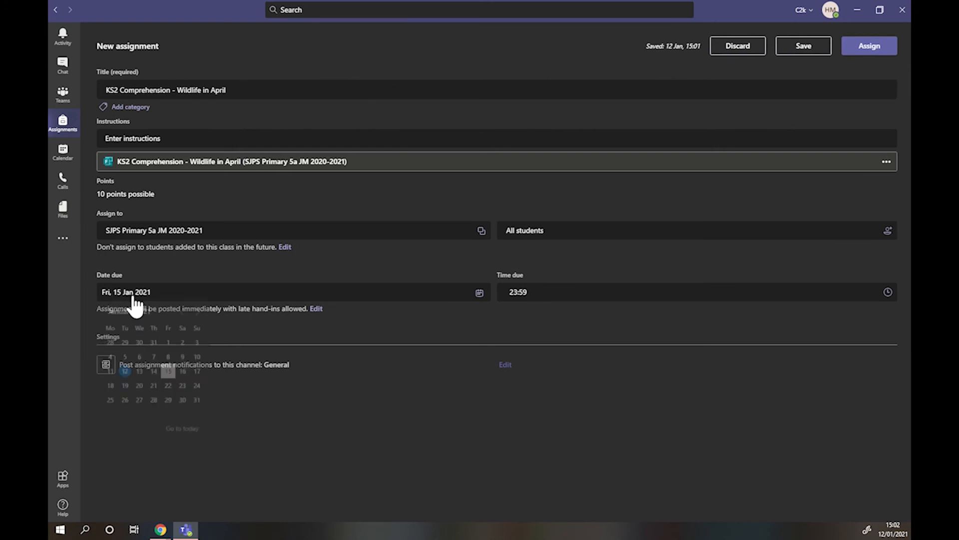
left_click(171, 378)
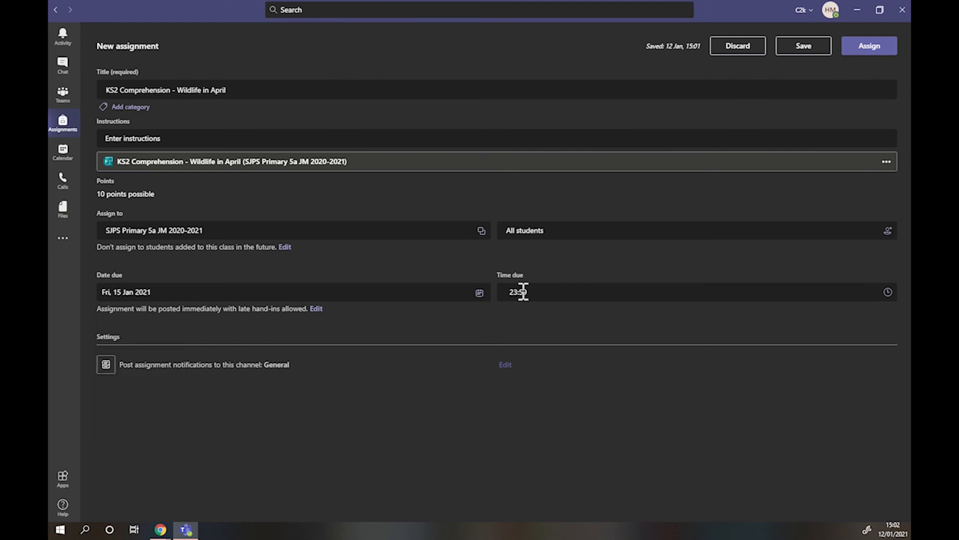
left_click(888, 295)
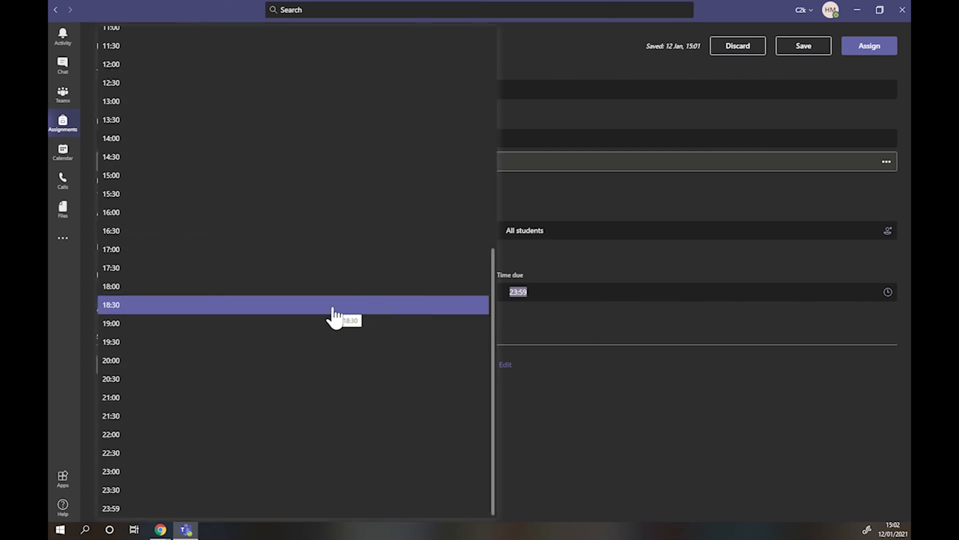
scroll(223, 314, "up", 4)
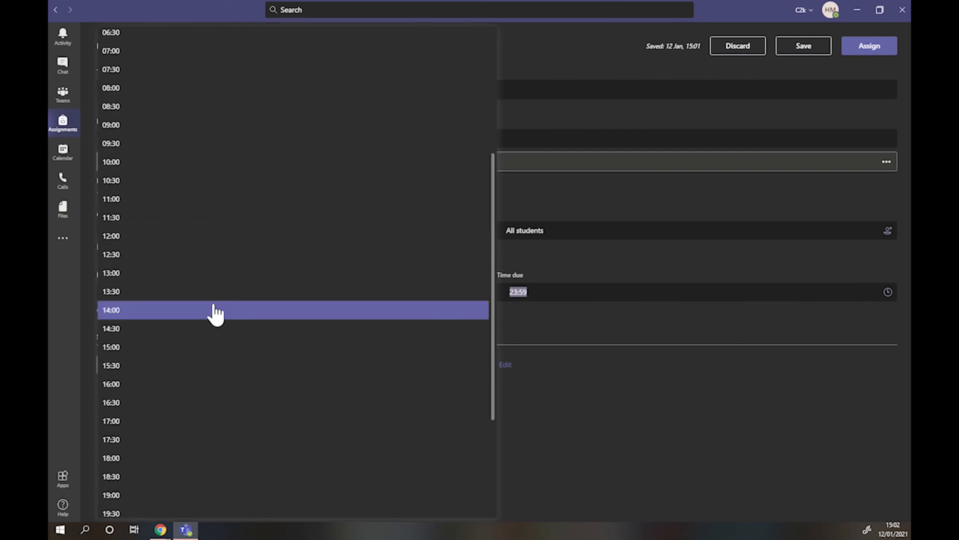
left_click(148, 273)
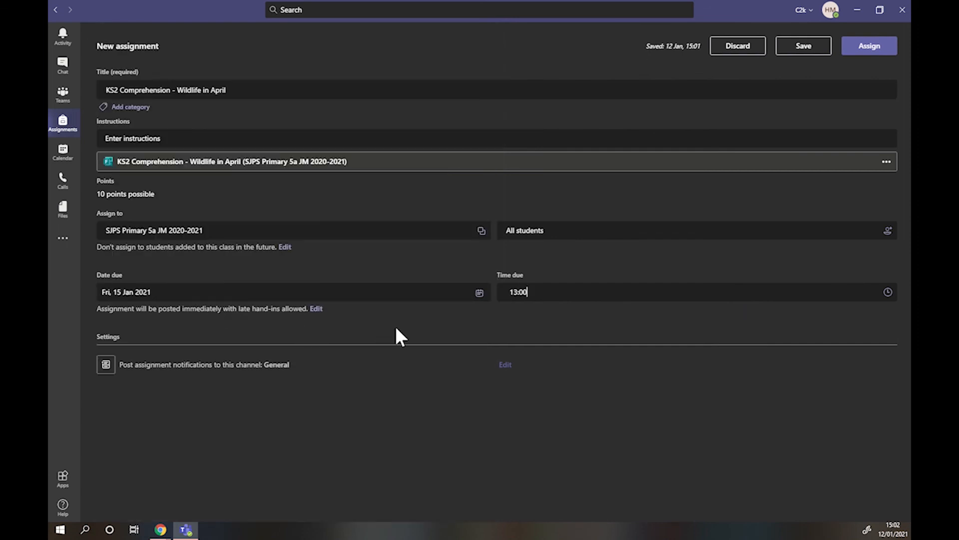